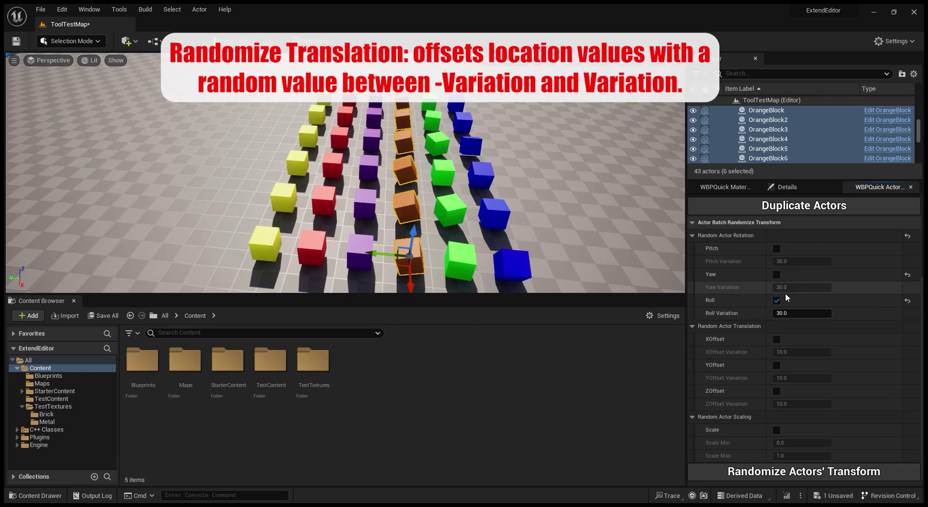
# Turn off roll randomization in the batch-transform widget
pyautogui.click(777, 300)
pyautogui.click(692, 236)
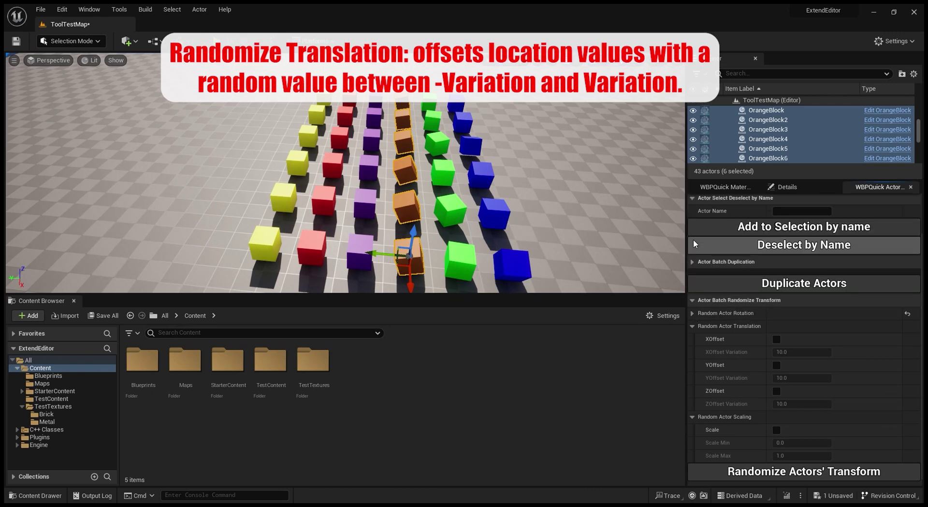
pyautogui.click(693, 312)
# Select all six purple cubes in the viewport
pyautogui.click(374, 259)
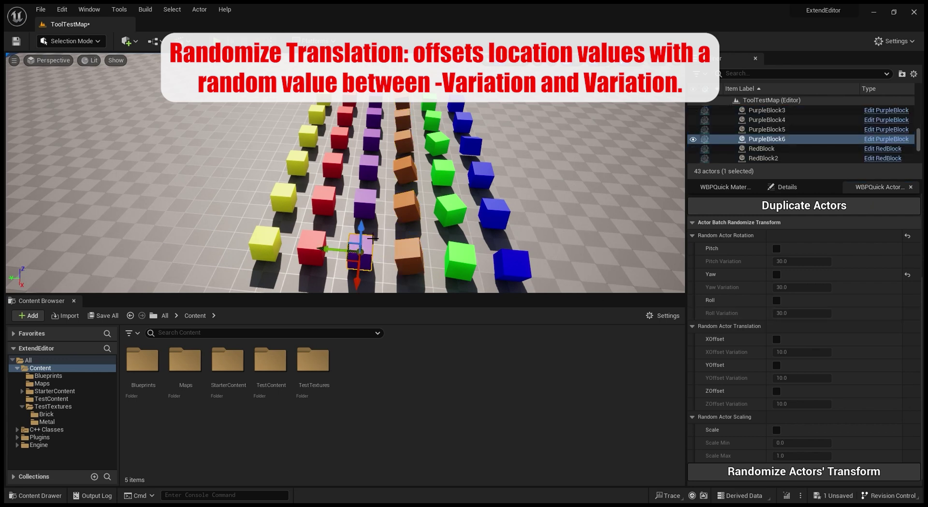
pyautogui.keyDown('ctrl'); pyautogui.click(371, 208); pyautogui.keyUp('ctrl')
pyautogui.keyDown('ctrl'); pyautogui.click(380, 141); pyautogui.keyUp('ctrl')
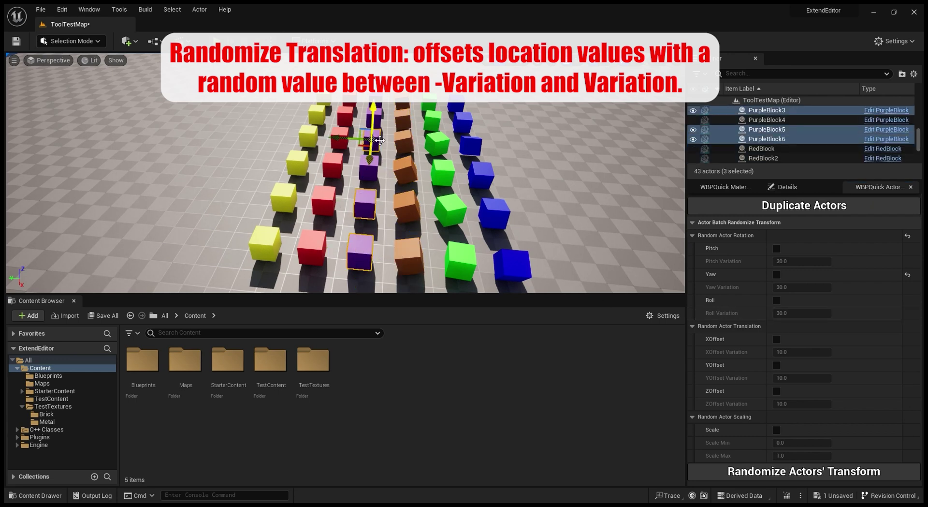
pyautogui.moveTo(380, 126)
pyautogui.mouseDown(button='right')
pyautogui.moveTo(290, 135)
pyautogui.moveTo(405, 195)
pyautogui.mouseUp(button='right')
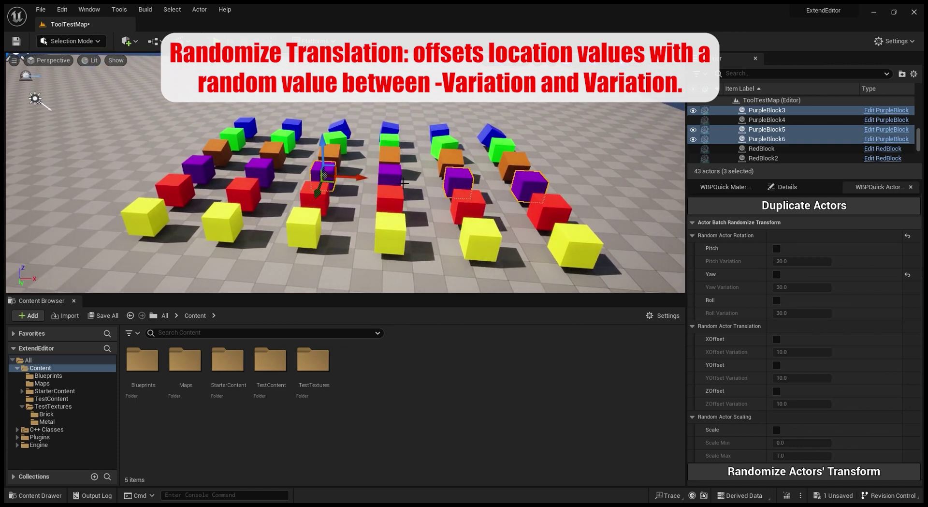
pyautogui.click(394, 176)
pyautogui.keyDown('ctrl'); pyautogui.click(323, 174); pyautogui.keyUp('ctrl')
pyautogui.keyDown('ctrl'); pyautogui.click(266, 172); pyautogui.keyUp('ctrl')
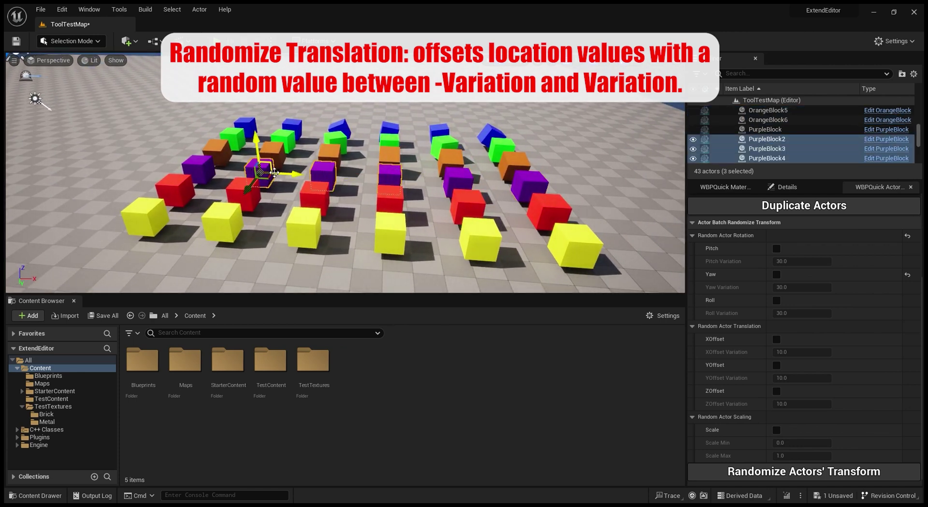
pyautogui.keyDown('ctrl'); pyautogui.click(215, 170); pyautogui.keyUp('ctrl')
pyautogui.keyDown('ctrl'); pyautogui.click(464, 189); pyautogui.keyUp('ctrl')
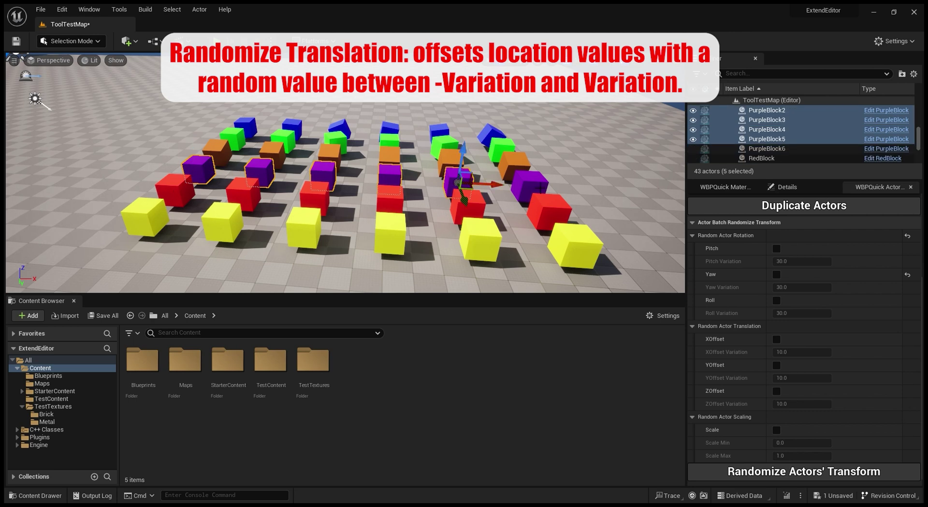
pyautogui.keyDown('ctrl'); pyautogui.click(539, 187); pyautogui.keyUp('ctrl')
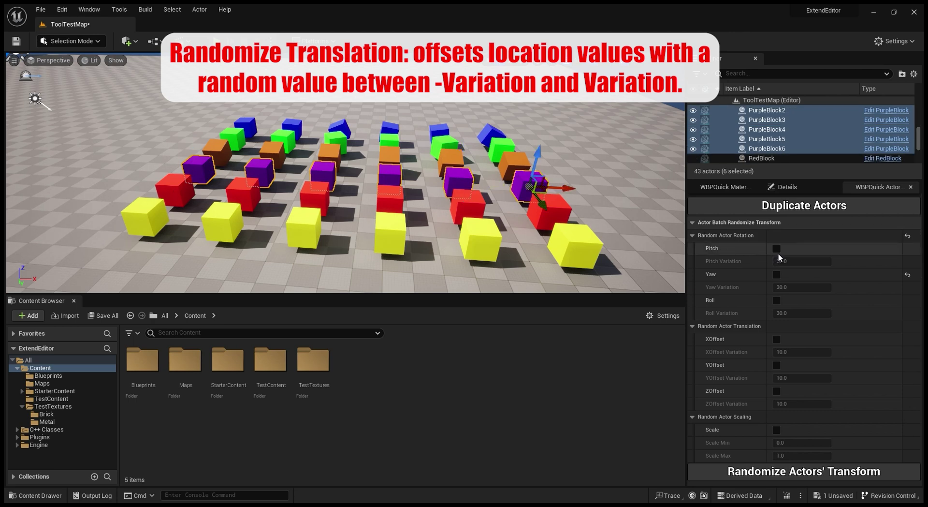
# Enable random X, Y and Z offsets and randomize the purple cubes' transforms
pyautogui.click(777, 339)
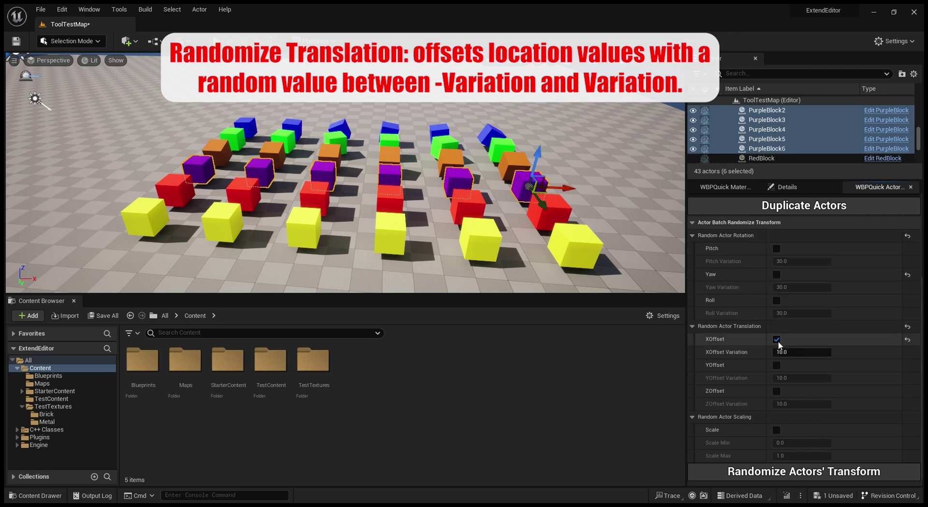
pyautogui.click(777, 365)
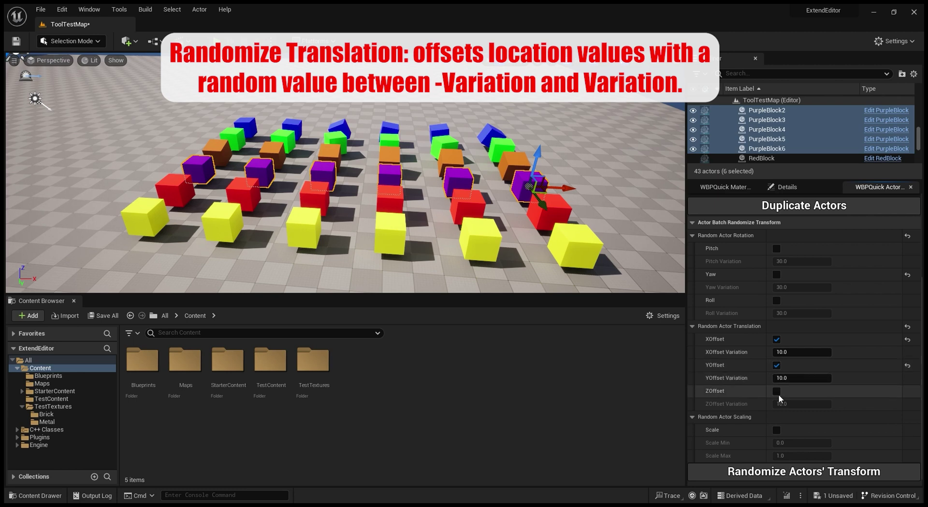
pyautogui.click(777, 390)
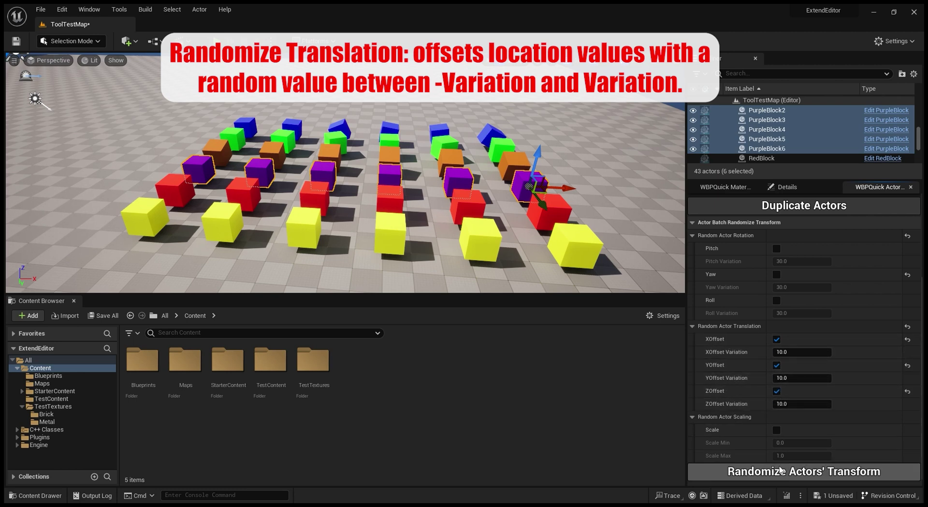
pyautogui.click(793, 471)
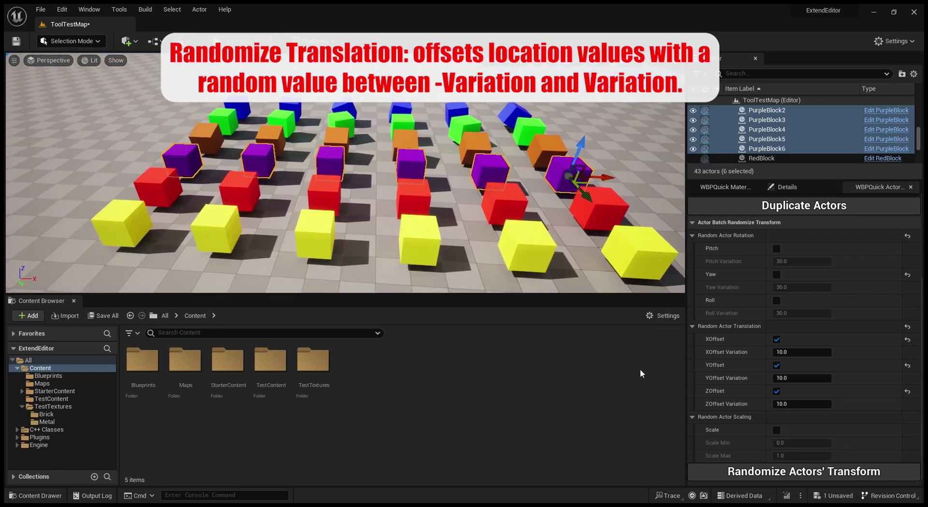
# Set X, Y and Z offset variations to 100 and re-randomize the purple cubes
pyautogui.click(794, 353)
pyautogui.write('100')
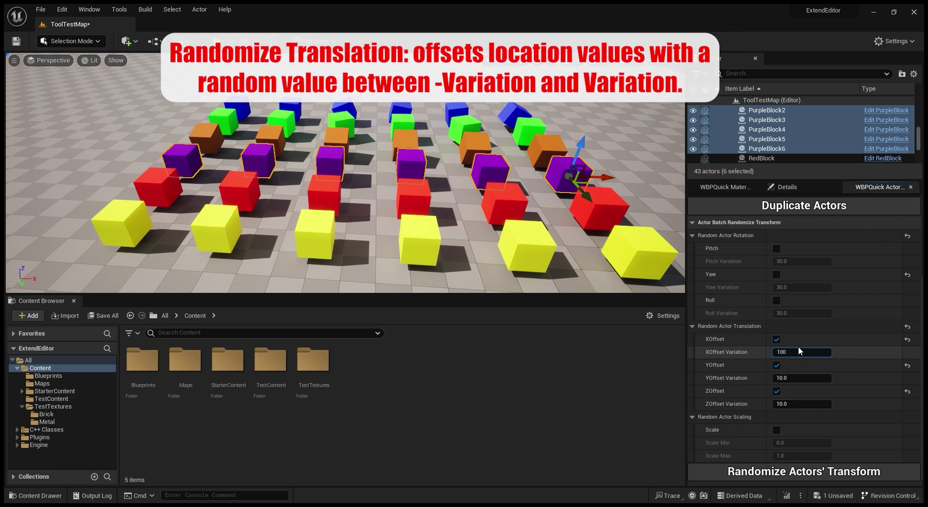
pyautogui.press('Return')
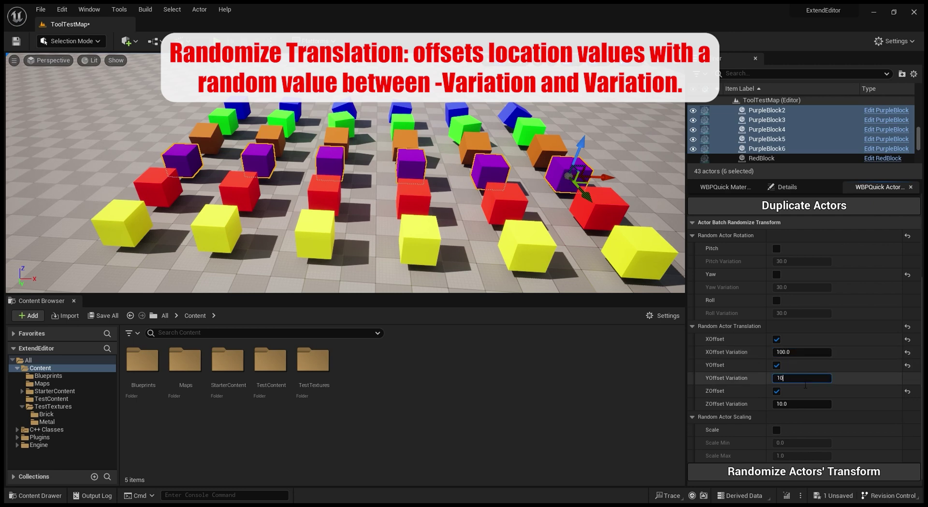
pyautogui.write('0')
pyautogui.click(804, 411)
pyautogui.write('100')
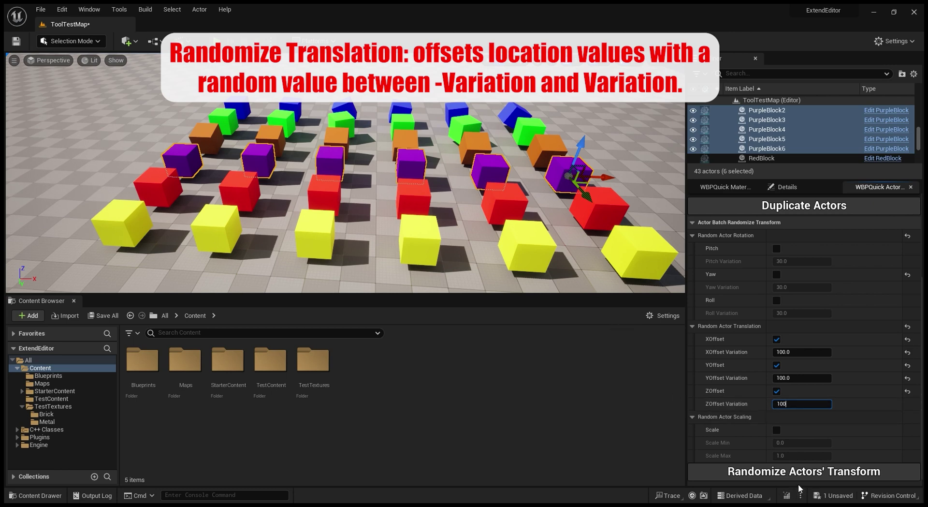
pyautogui.click(801, 472)
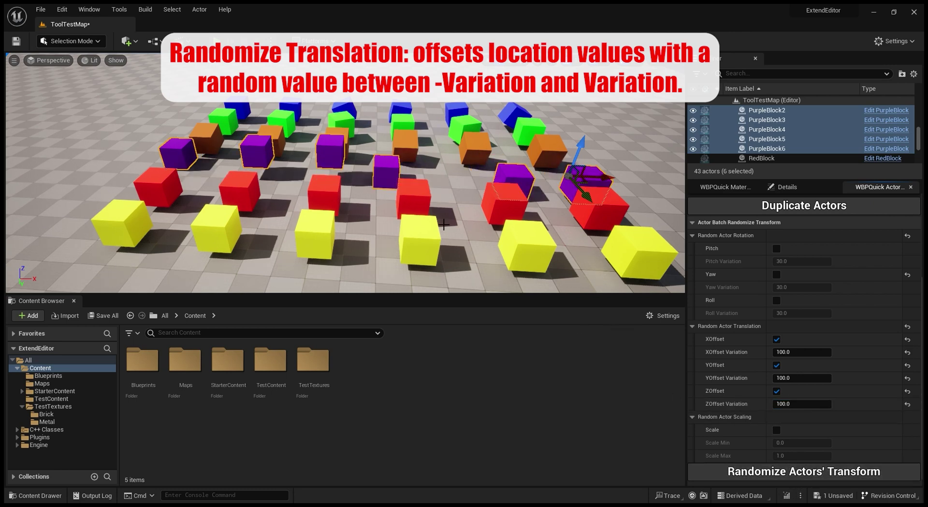
pyautogui.moveTo(444, 224); pyautogui.dragTo(443, 223, button='right')
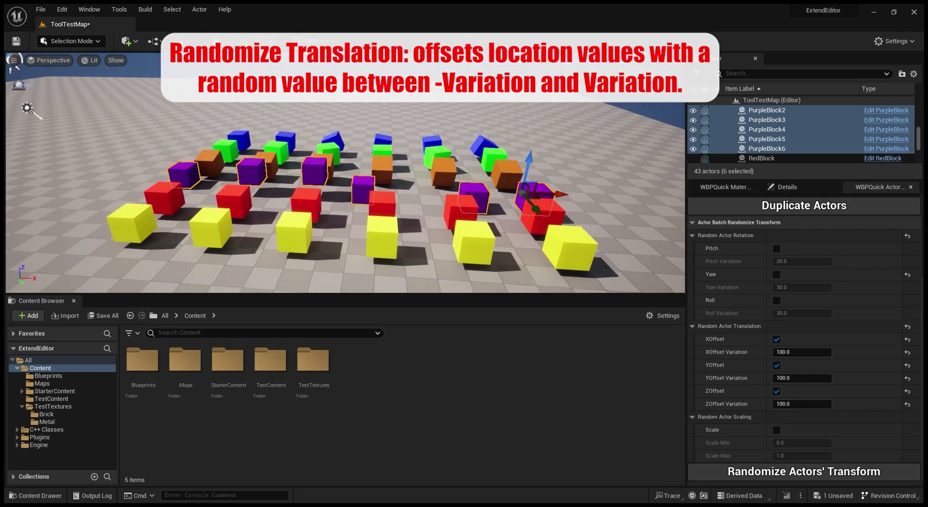
# Turn off the X, Y and Z offsets and enable random scaling
pyautogui.click(776, 339)
pyautogui.click(777, 365)
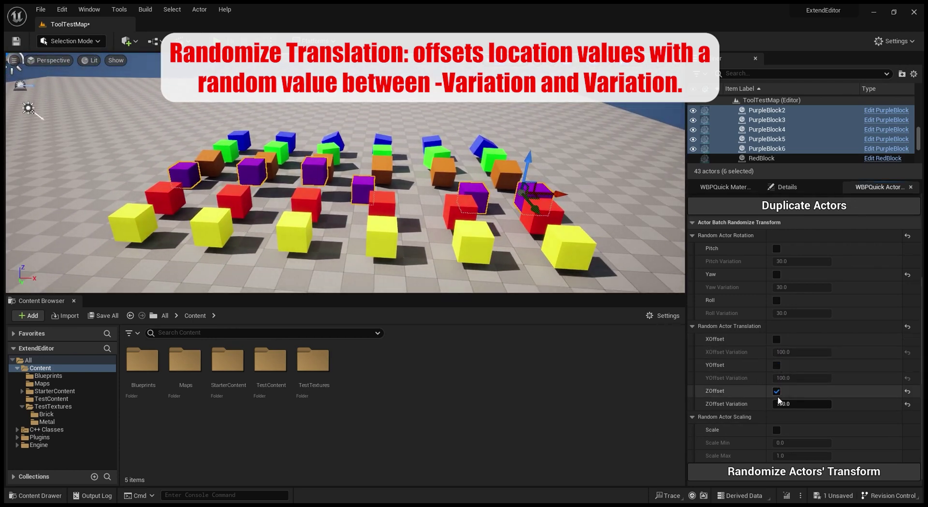
pyautogui.click(777, 392)
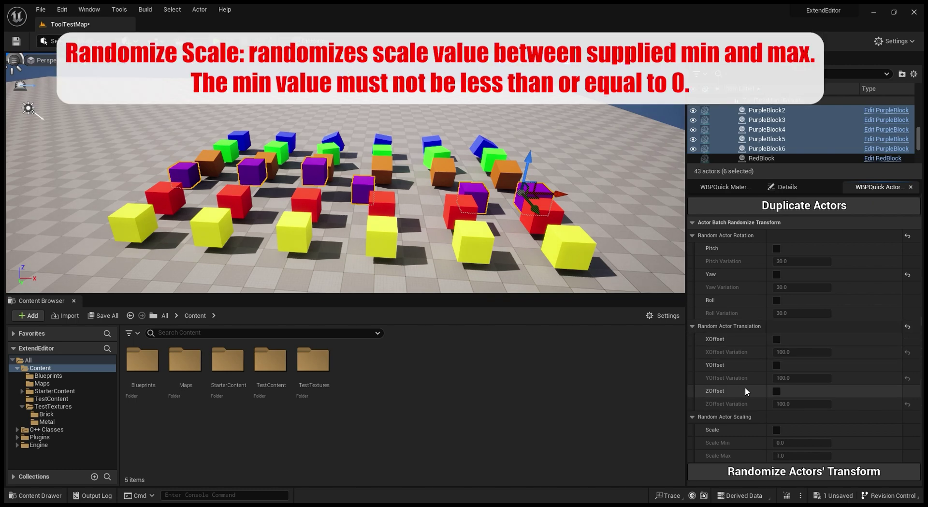
pyautogui.click(777, 429)
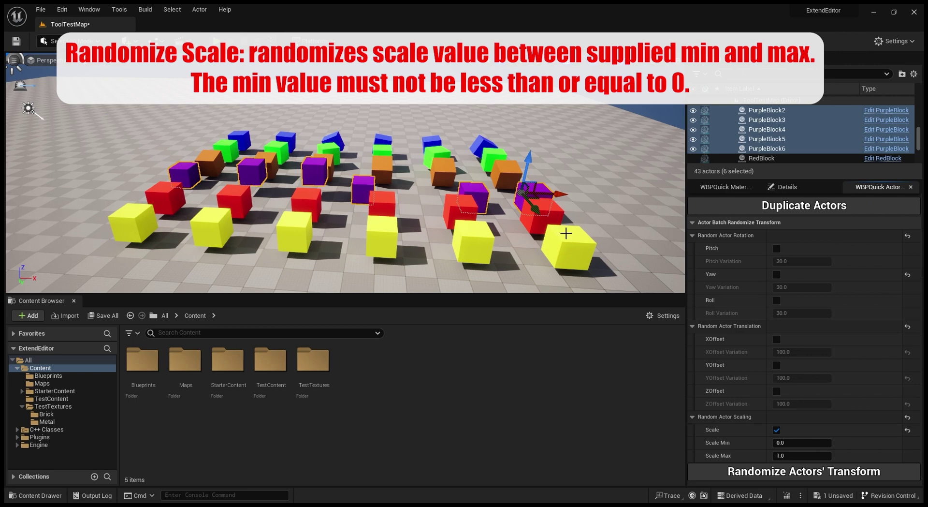
# Select the six red cubes in the viewport
pyautogui.click(552, 228)
pyautogui.keyDown('ctrl'); pyautogui.click(457, 216); pyautogui.keyUp('ctrl')
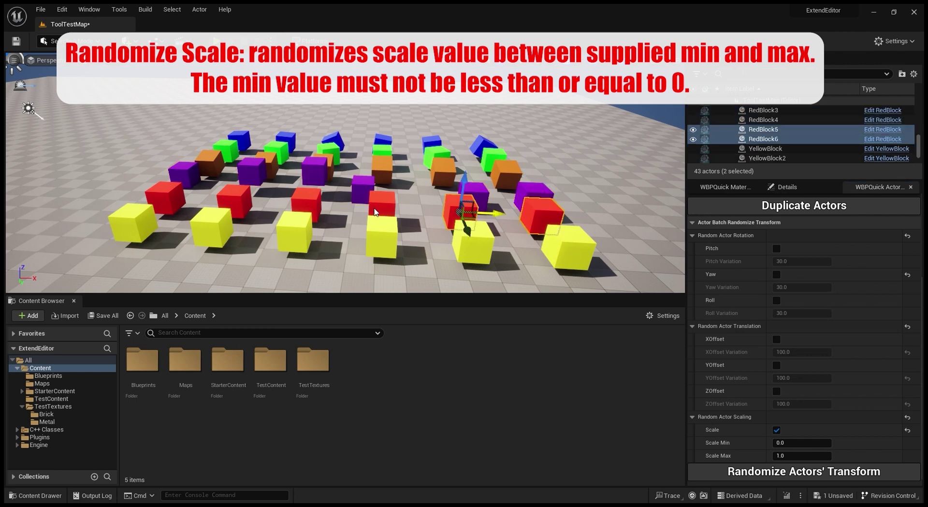
pyautogui.keyDown('ctrl'); pyautogui.click(380, 215); pyautogui.keyUp('ctrl')
pyautogui.keyDown('ctrl'); pyautogui.click(314, 210); pyautogui.keyUp('ctrl')
pyautogui.keyDown('ctrl'); pyautogui.click(249, 209); pyautogui.keyUp('ctrl')
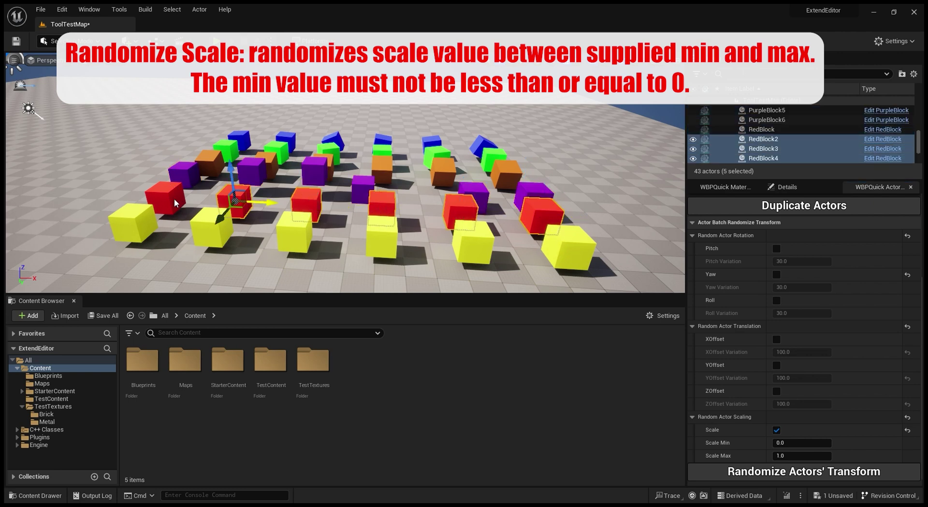
pyautogui.keyDown('ctrl'); pyautogui.click(181, 205); pyautogui.keyUp('ctrl')
pyautogui.write('1')
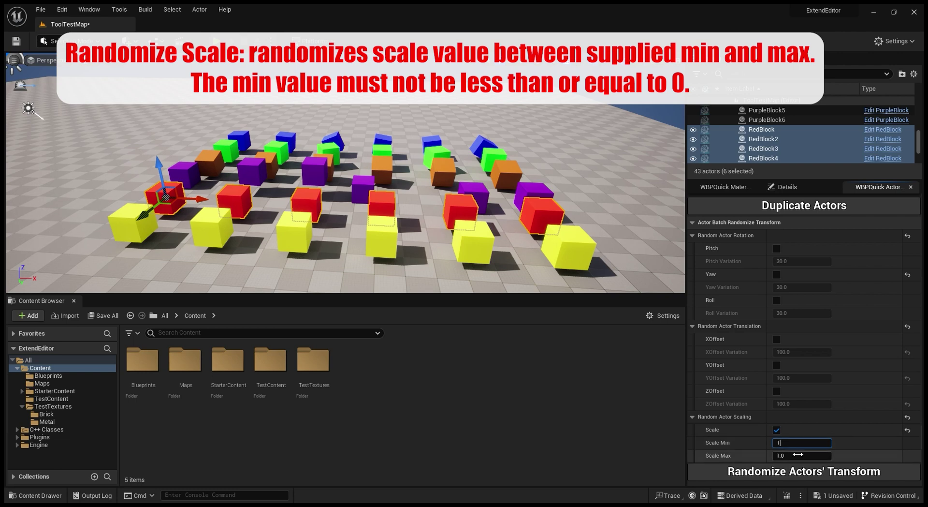
# Set Scale Min 1 and Scale Max 3 and randomly scale the red cubes
pyautogui.click(799, 455)
pyautogui.write('3')
pyautogui.click(821, 474)
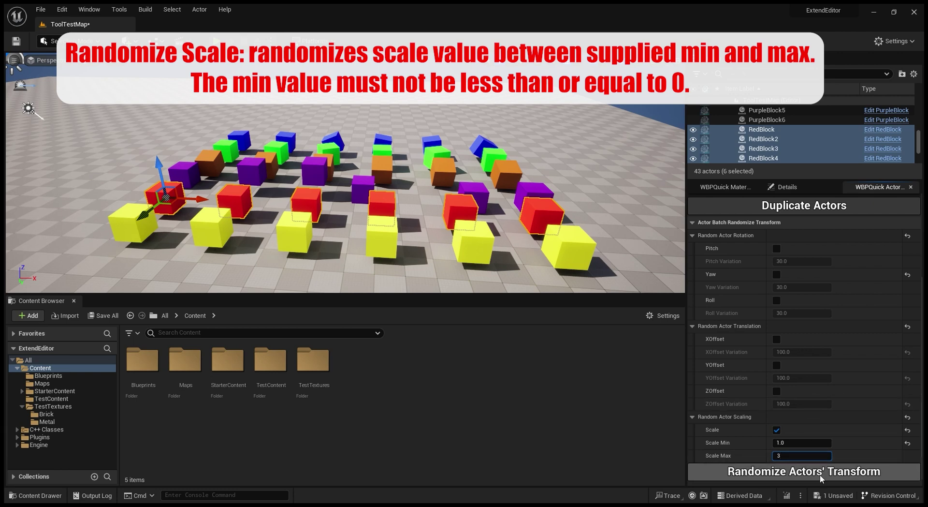
pyautogui.click(821, 474)
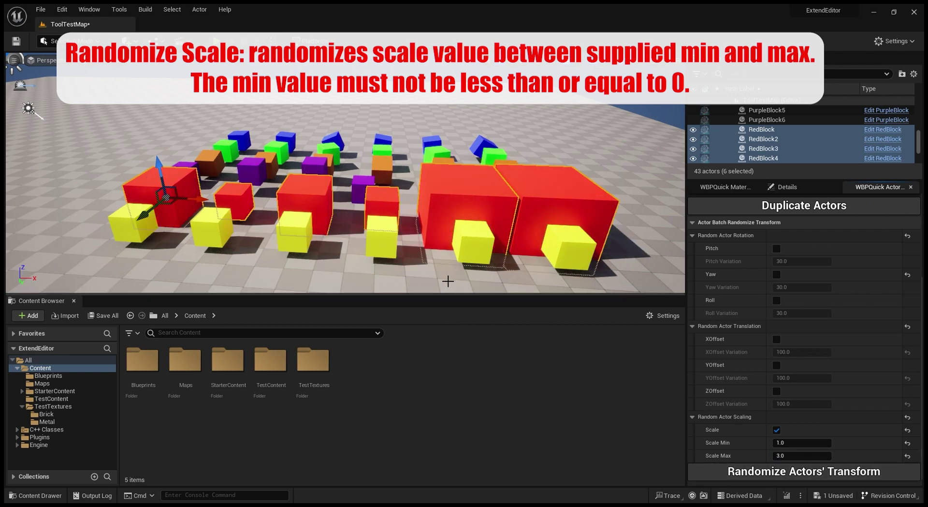
pyautogui.moveTo(448, 281); pyautogui.dragTo(447, 281, button='right')
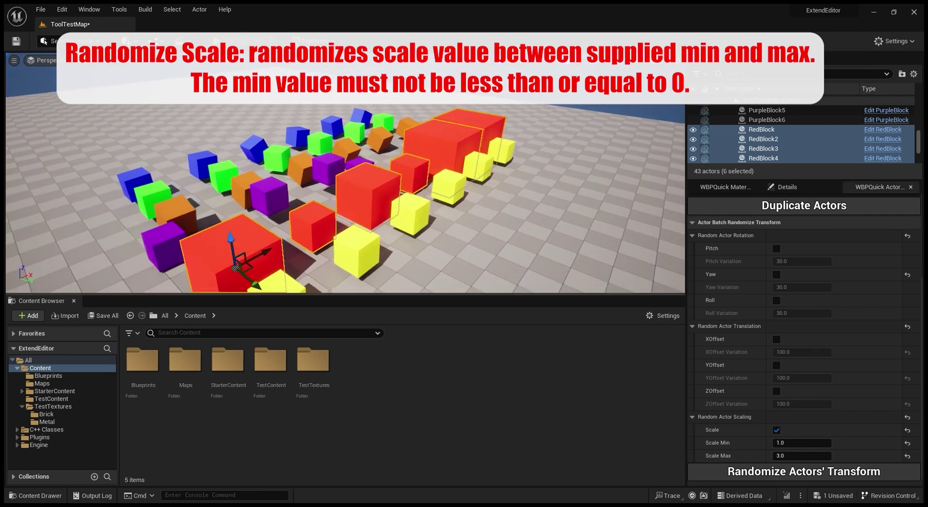
pyautogui.moveTo(337, 259); pyautogui.dragTo(337, 259, button='right')
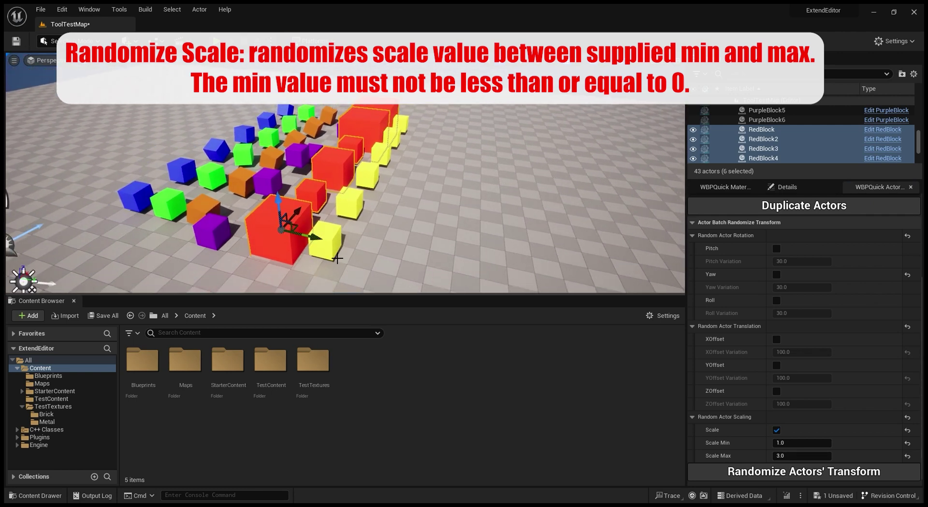
# Start selecting the yellow cubes, picking the first three
pyautogui.click(328, 241)
pyautogui.keyDown('ctrl'); pyautogui.click(350, 203); pyautogui.keyUp('ctrl')
pyautogui.keyDown('ctrl'); pyautogui.click(368, 175); pyautogui.keyUp('ctrl')
# Add the remaining yellow cubes and slide them along Y into a separate row
pyautogui.keyDown('ctrl'); pyautogui.click(387, 152); pyautogui.keyUp('ctrl')
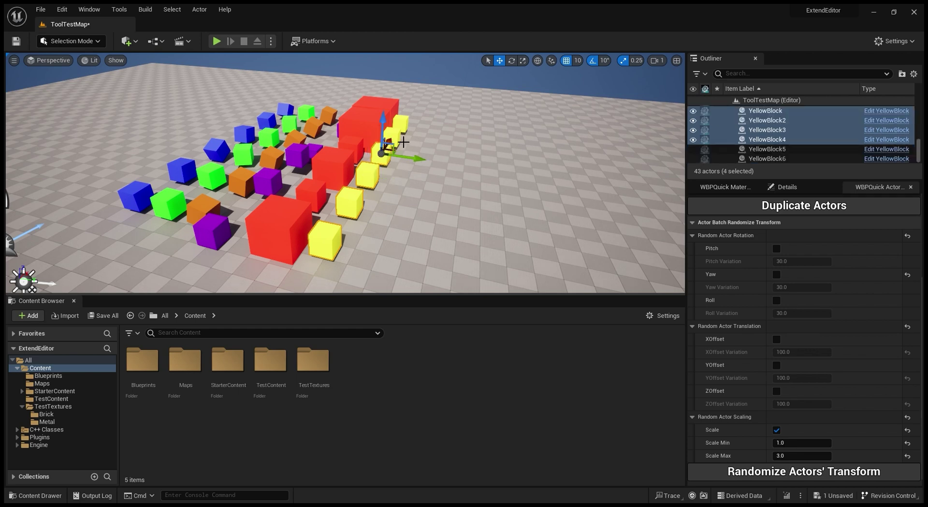
pyautogui.keyDown('ctrl'); pyautogui.click(408, 125); pyautogui.keyUp('ctrl')
pyautogui.keyDown('ctrl'); pyautogui.click(397, 137); pyautogui.keyUp('ctrl')
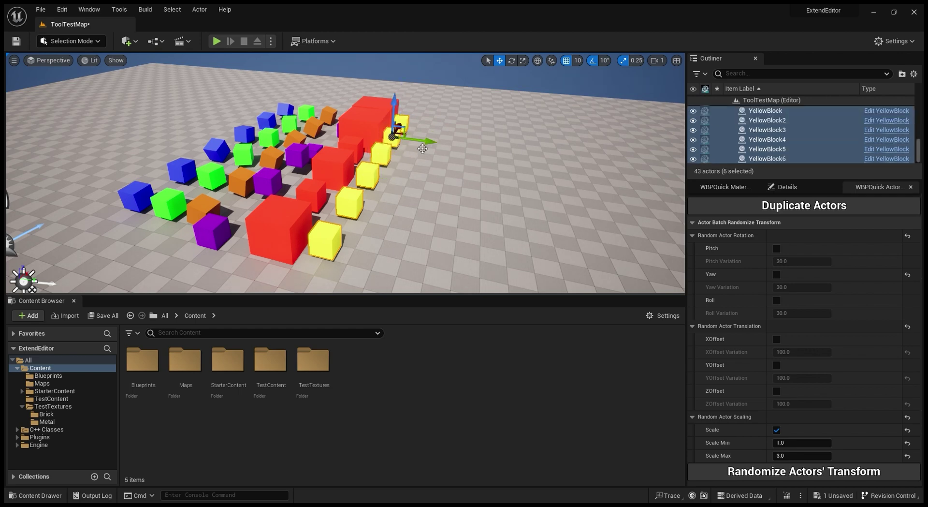
pyautogui.moveTo(422, 148); pyautogui.dragTo(472, 154)
# Reselect all six yellow cubes in their new row
pyautogui.click(599, 222)
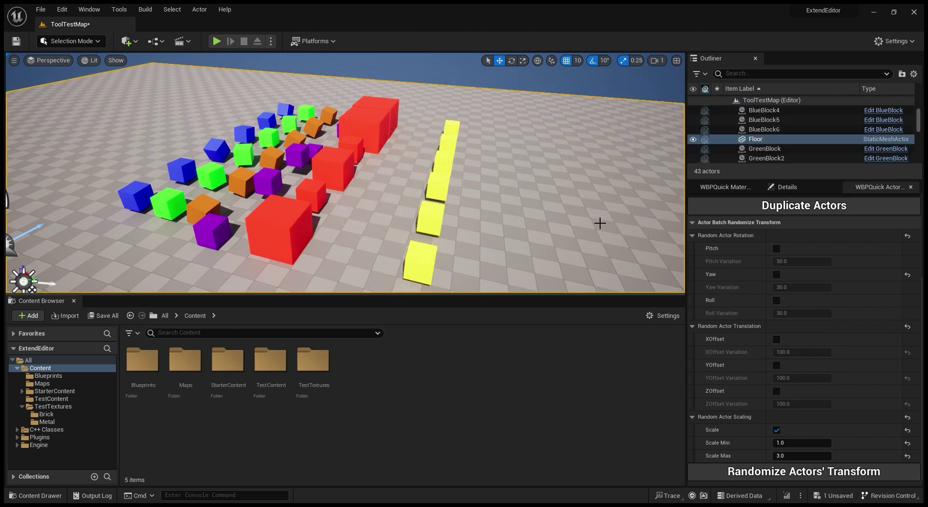
pyautogui.keyDown('alt'); pyautogui.moveTo(600, 223); pyautogui.dragTo(306, 211); pyautogui.keyUp('alt')
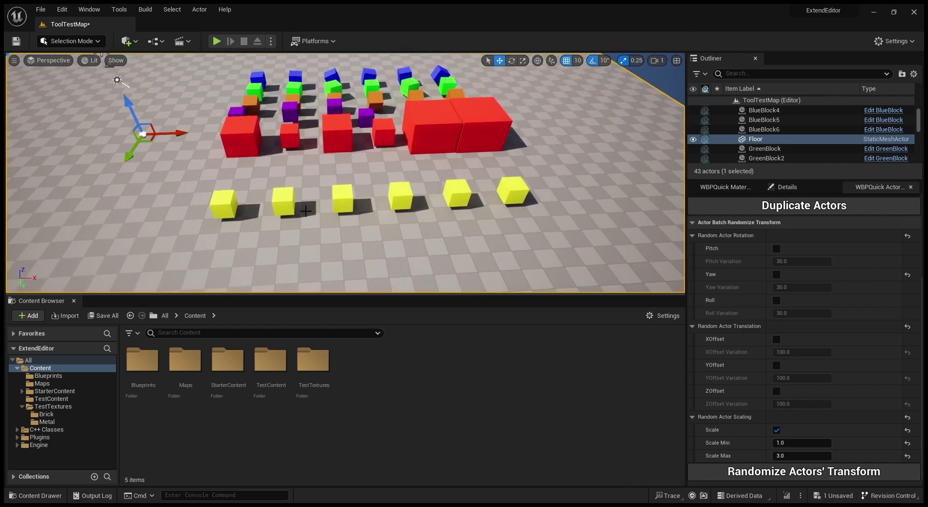
pyautogui.keyDown('alt'); pyautogui.moveTo(200, 250); pyautogui.dragTo(230, 250); pyautogui.keyUp('alt')
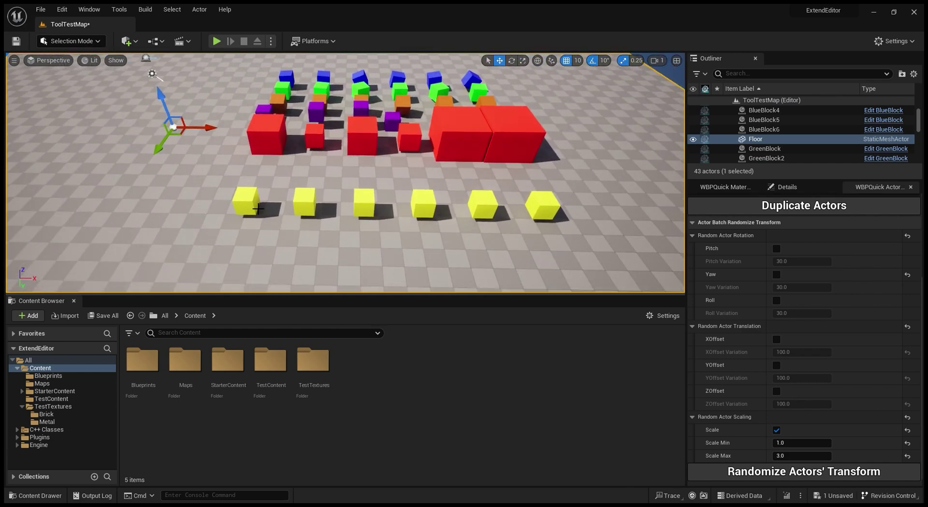
pyautogui.click(258, 208)
pyautogui.keyDown('ctrl'); pyautogui.click(315, 209); pyautogui.keyUp('ctrl')
pyautogui.keyDown('ctrl'); pyautogui.click(373, 209); pyautogui.keyUp('ctrl')
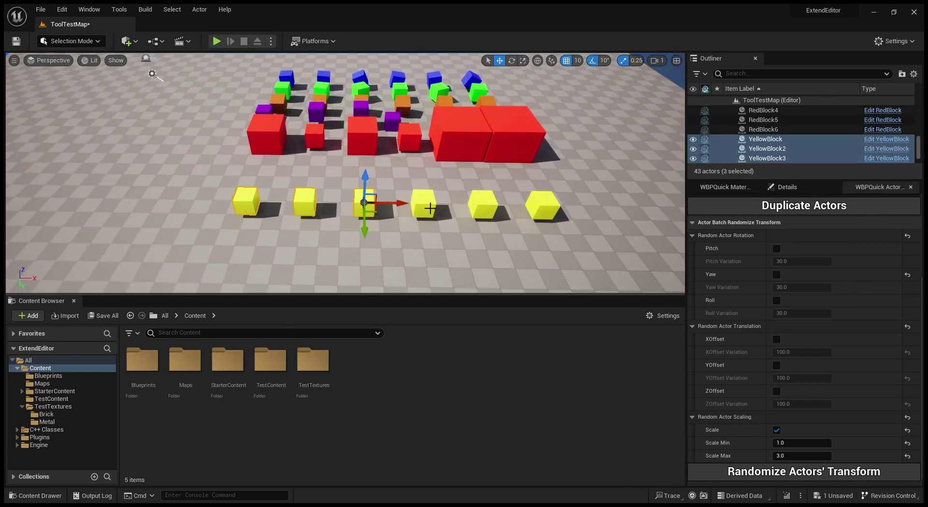
pyautogui.keyDown('ctrl'); pyautogui.click(431, 208); pyautogui.keyUp('ctrl')
pyautogui.keyDown('ctrl'); pyautogui.click(488, 212); pyautogui.keyUp('ctrl')
pyautogui.keyDown('ctrl'); pyautogui.click(539, 213); pyautogui.keyUp('ctrl')
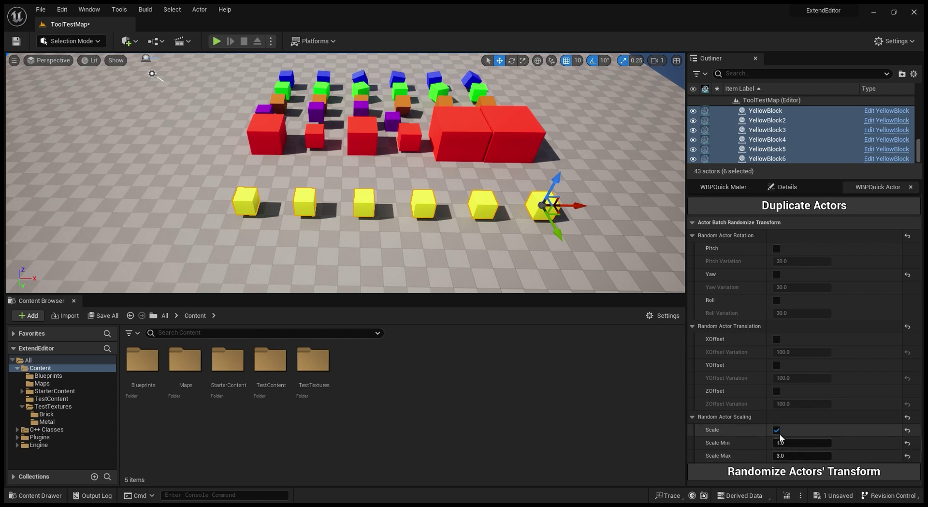
# Enable random X, Y and Z offsets plus pitch, yaw and roll randomization
pyautogui.click(776, 339)
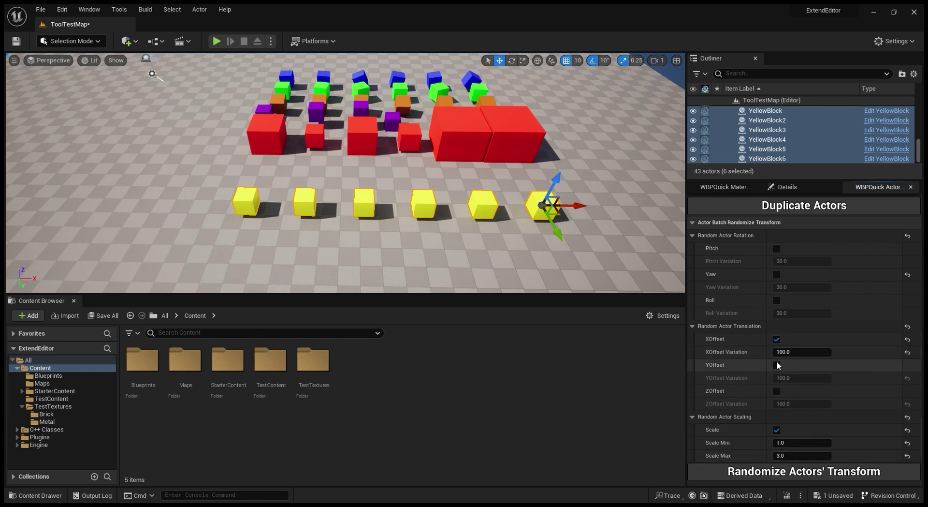
pyautogui.click(776, 365)
pyautogui.click(776, 391)
pyautogui.click(776, 300)
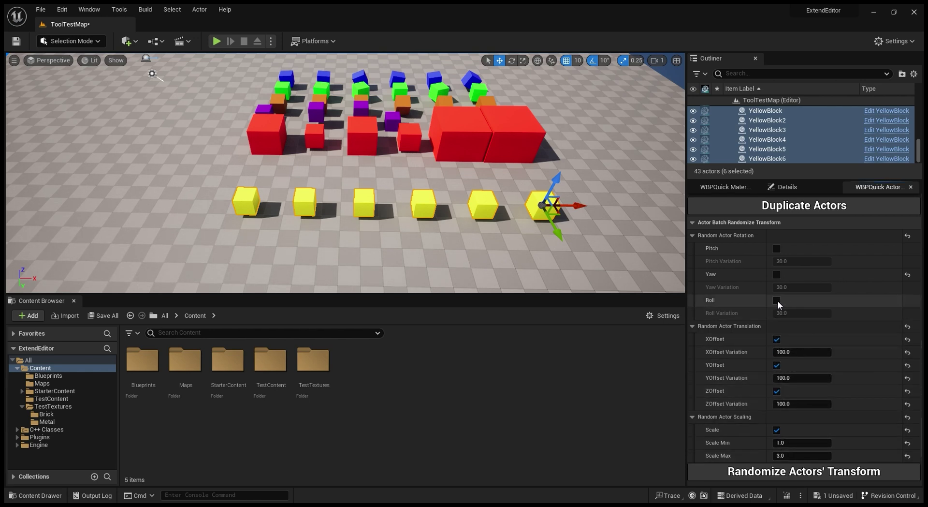
pyautogui.click(776, 274)
pyautogui.click(776, 248)
pyautogui.write('60')
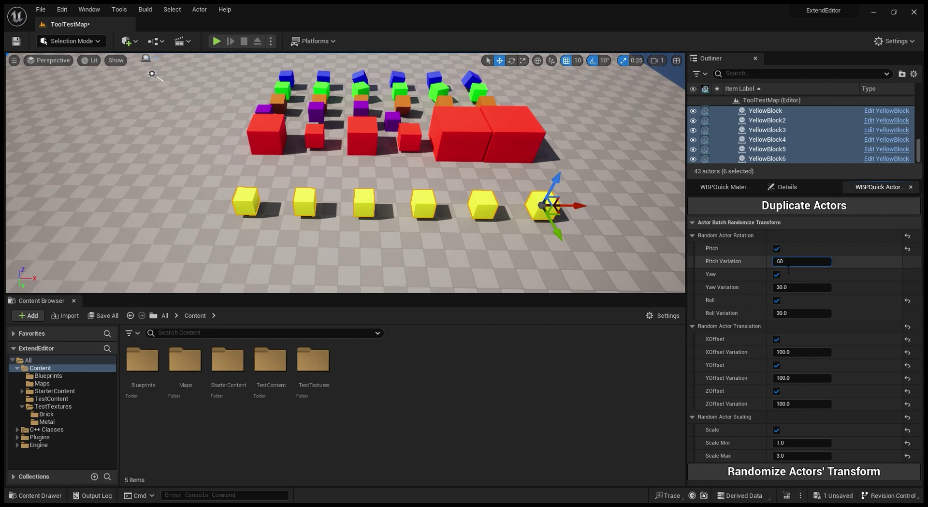
# Set pitch, yaw and roll variations to 60 and randomize the yellow cubes
pyautogui.press('Return')
pyautogui.click(791, 287)
pyautogui.write('60')
pyautogui.click(797, 313)
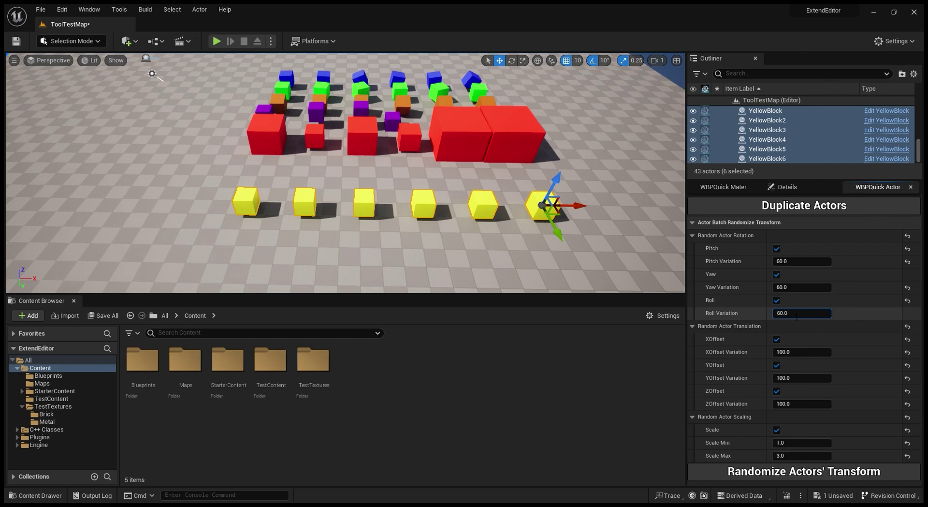
pyautogui.click(782, 477)
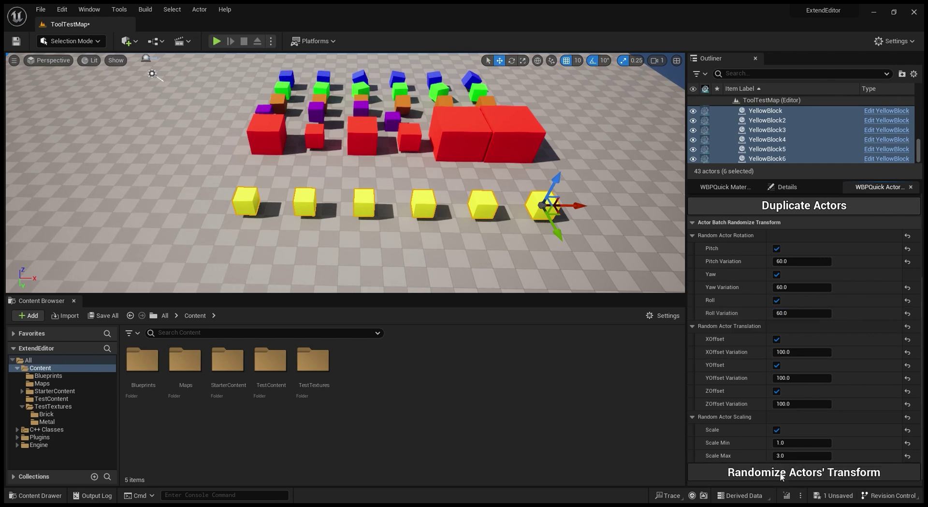
# Zoom and orbit the viewport to inspect the randomized yellow cubes
pyautogui.scroll(2, 345, 172)
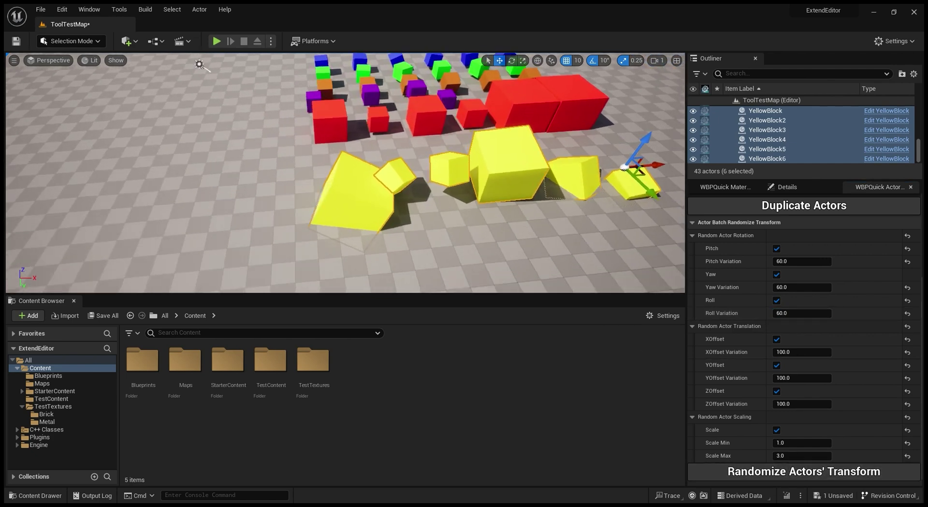
pyautogui.scroll(3, 345, 172)
pyautogui.scroll(3, 346, 172)
pyautogui.scroll(3, 345, 173)
pyautogui.moveTo(346, 172)
pyautogui.mouseDown(button='right')
pyautogui.moveTo(300, 172)
pyautogui.moveTo(338, 164)
pyautogui.mouseUp(button='right')
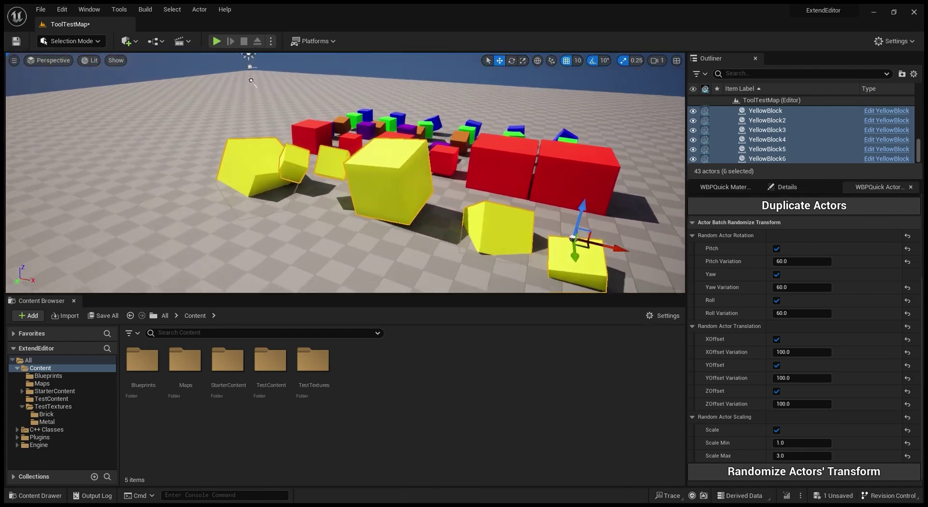
pyautogui.scroll(5, 869, 384)
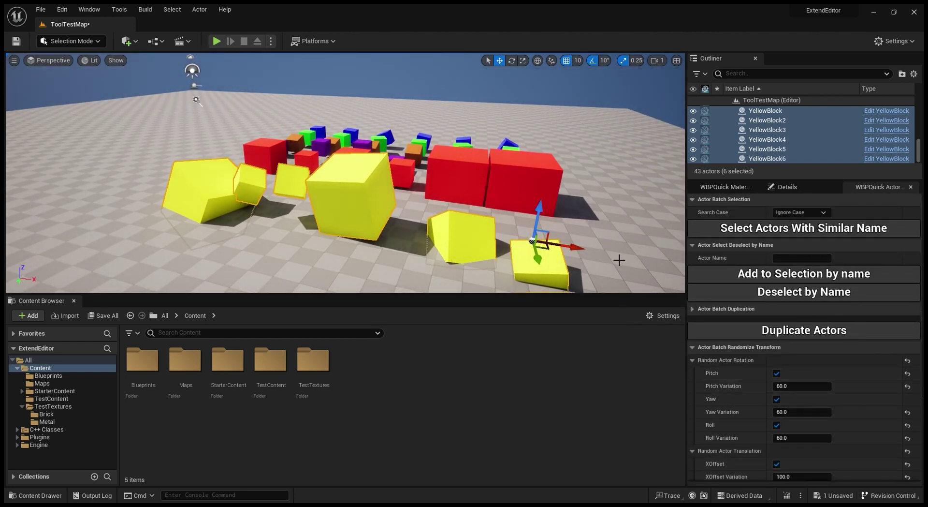
# Select RedBlock in the Outliner, then select all actors with a similar name
pyautogui.click(695, 347)
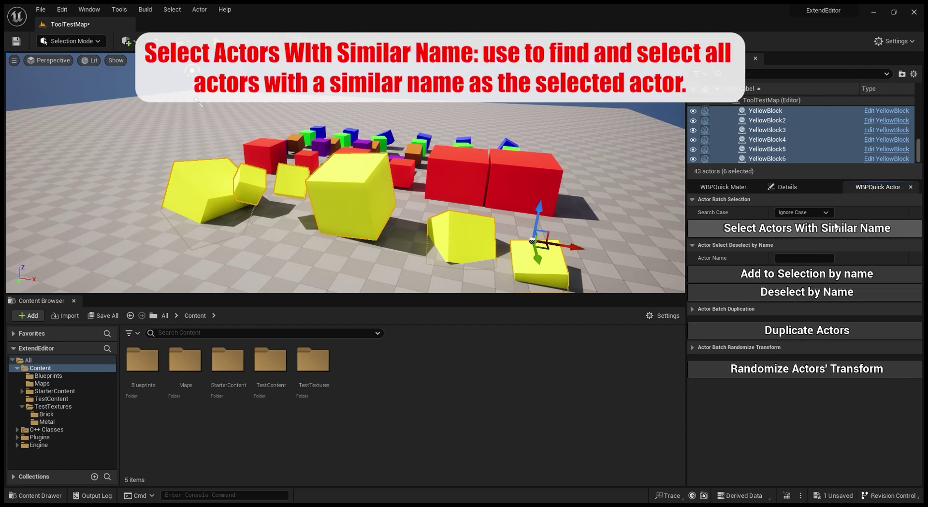
pyautogui.scroll(3, 781, 125)
pyautogui.scroll(3, 783, 137)
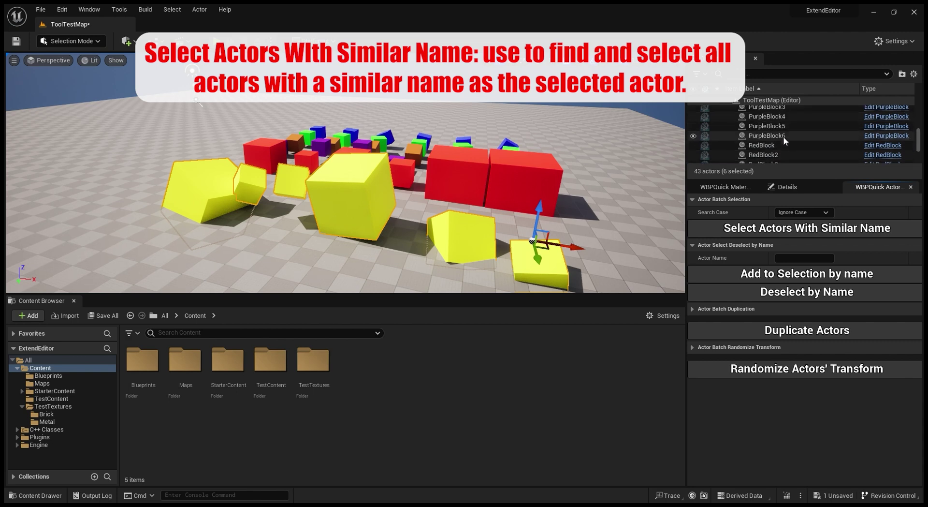
pyautogui.click(785, 147)
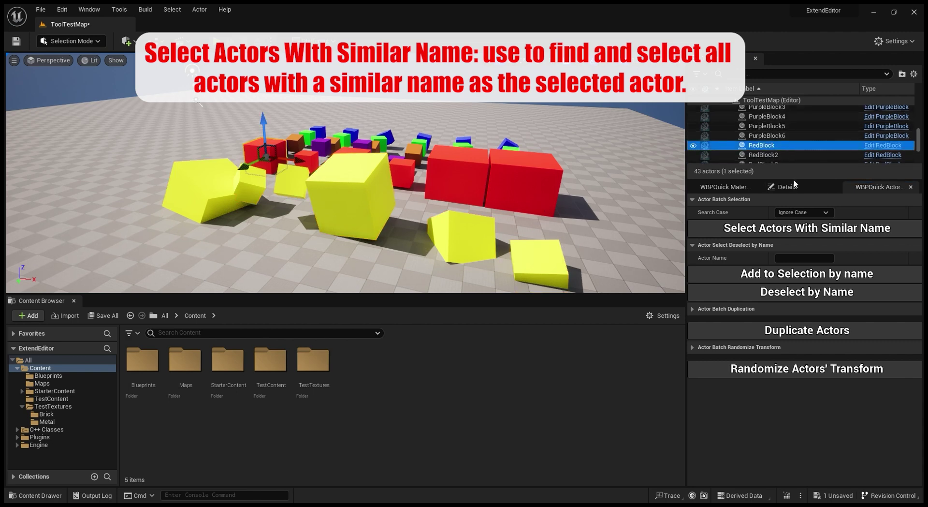
pyautogui.click(826, 214)
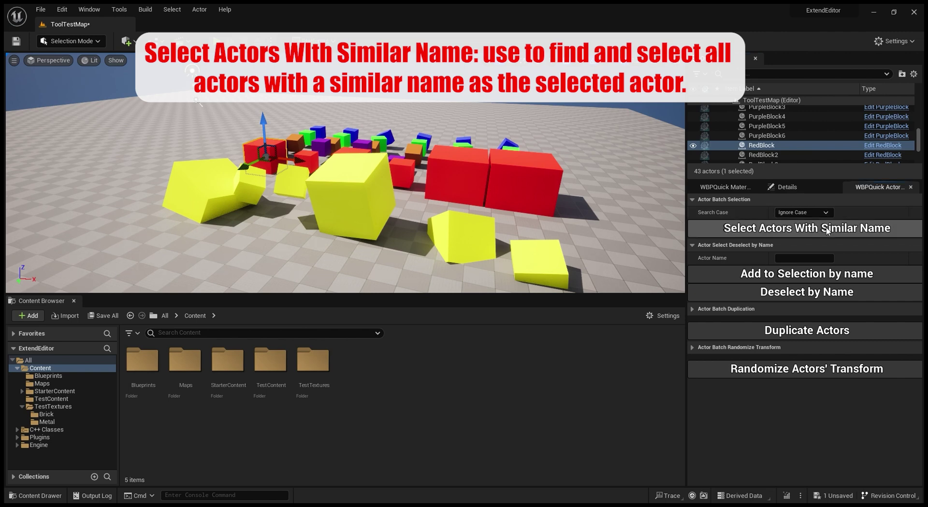
pyautogui.click(827, 231)
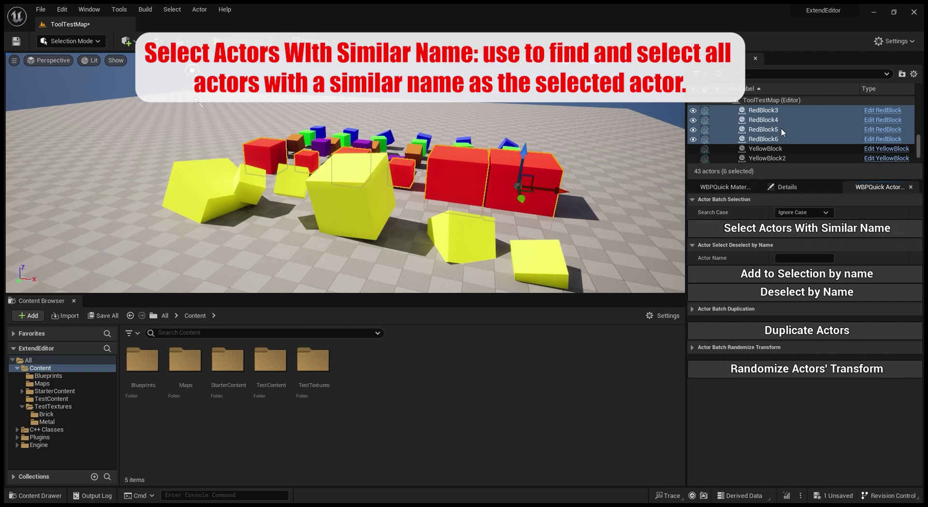
pyautogui.scroll(3, 789, 139)
pyautogui.write('Yellow')
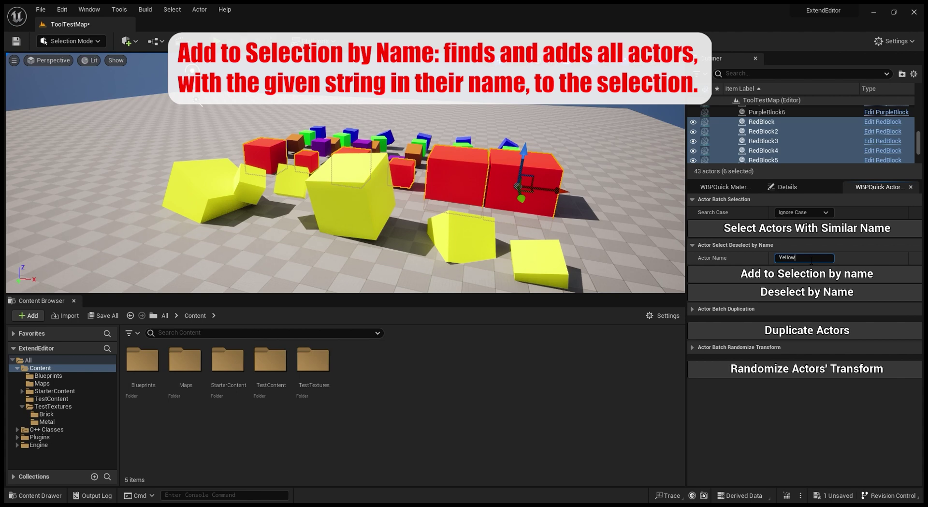
# Add actors named 'Yellow' to the selection, then deselect all actors named 'Block'
pyautogui.click(817, 275)
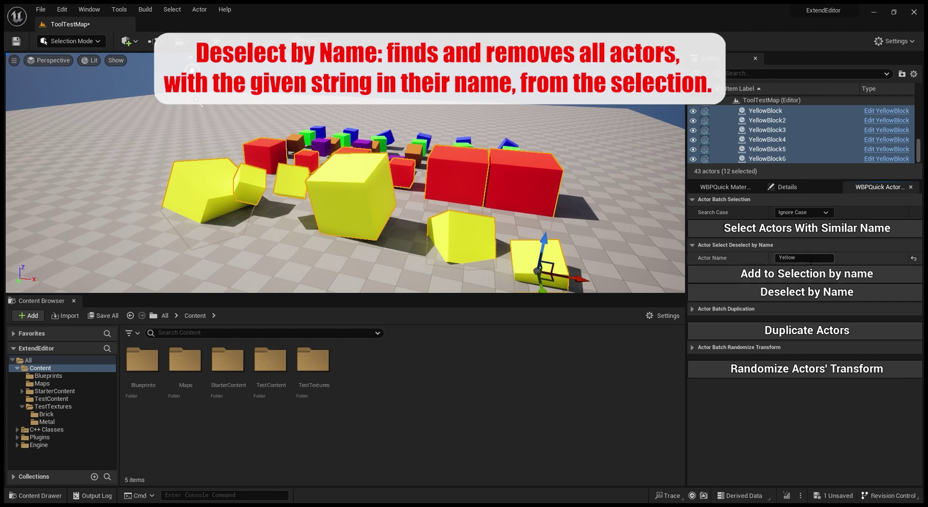
pyautogui.click(778, 262)
pyautogui.write('Block')
pyautogui.click(804, 295)
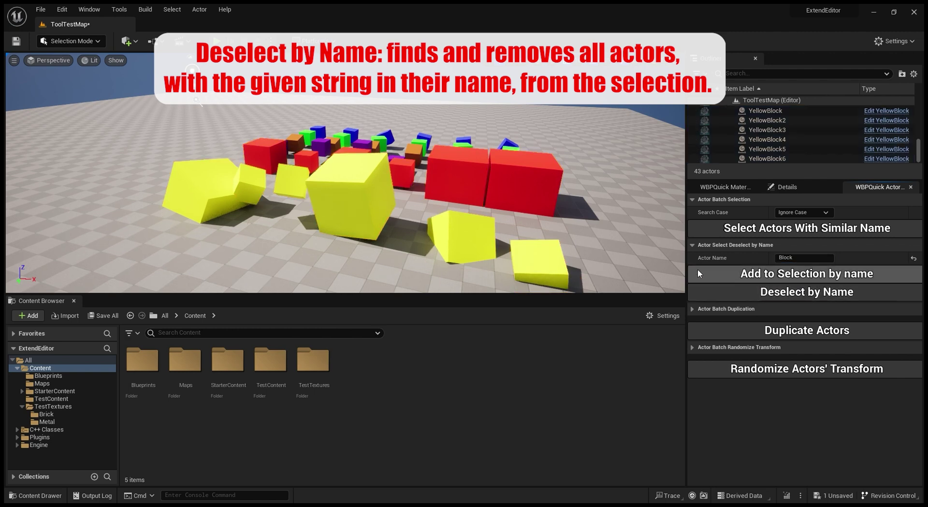
pyautogui.scroll(5, 782, 148)
pyautogui.scroll(-2, 781, 146)
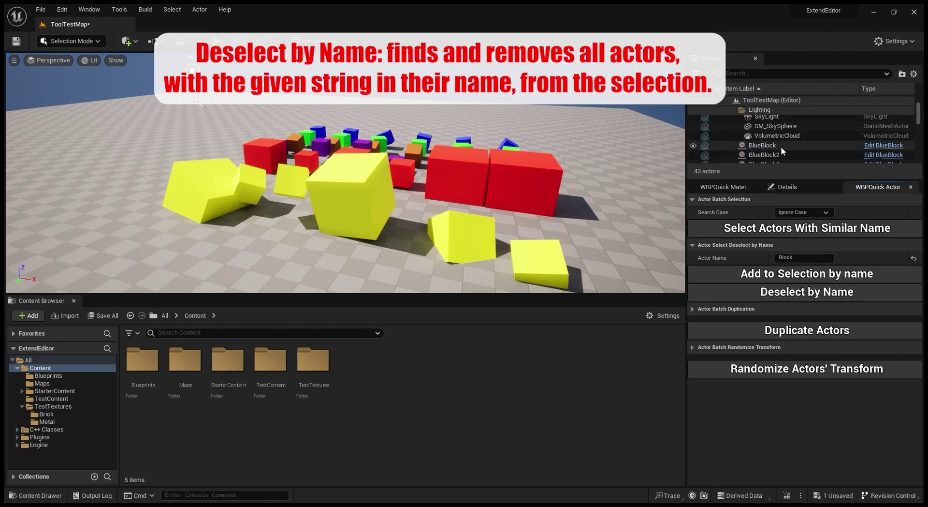
pyautogui.scroll(-1, 781, 146)
pyautogui.scroll(-2, 782, 151)
pyautogui.scroll(3, 782, 149)
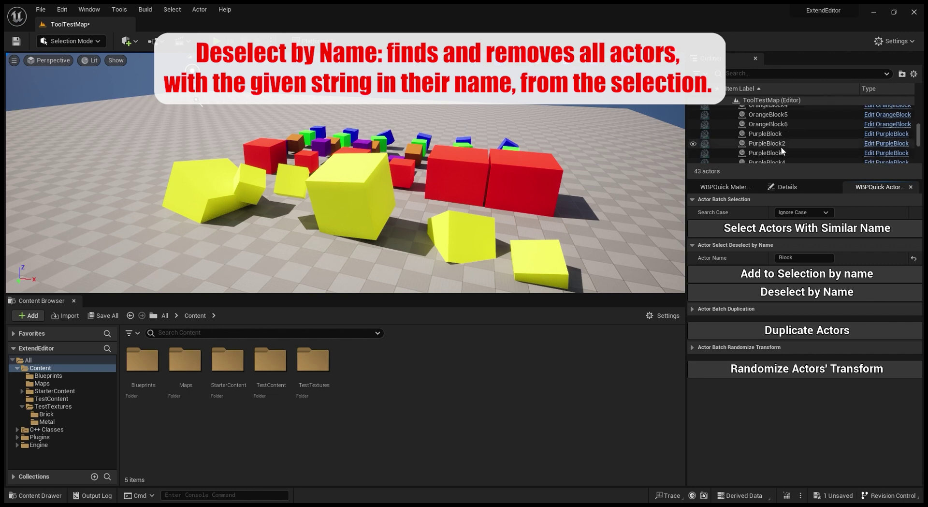
pyautogui.scroll(3, 782, 147)
pyautogui.scroll(3, 782, 147)
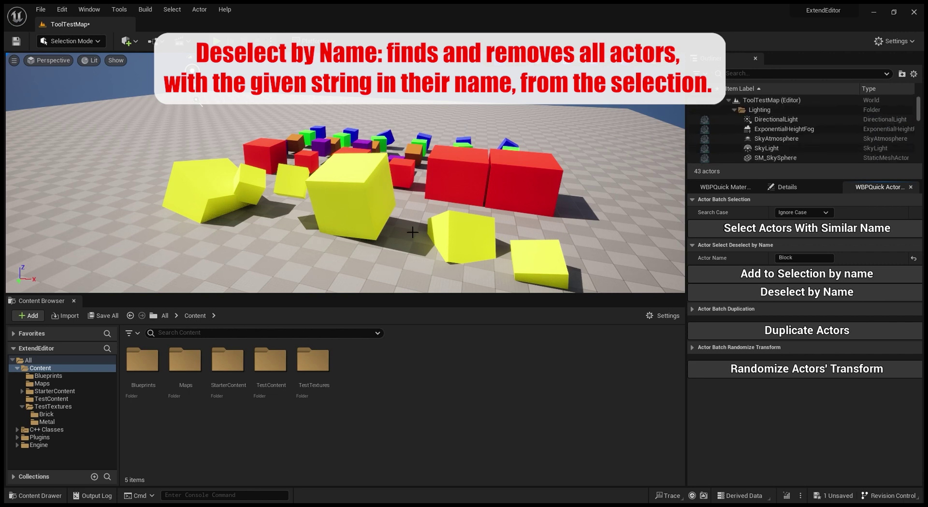